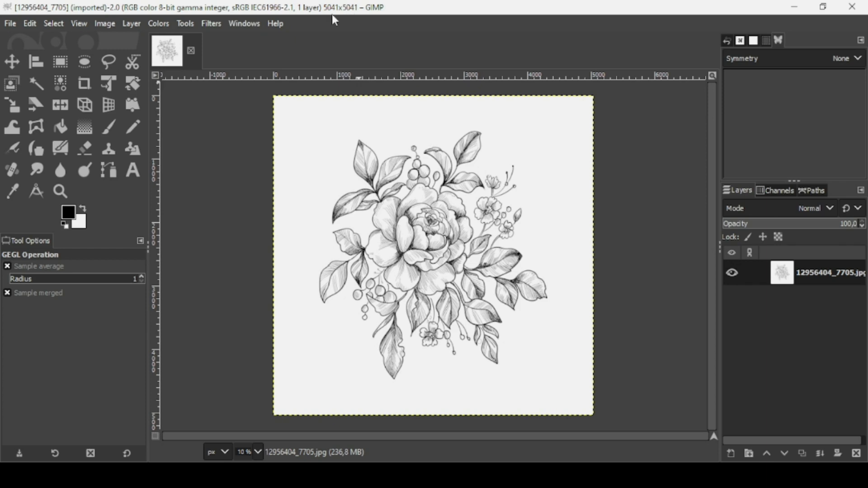
Step: Scale the image down to a third of its size, 1680 × 1680 px, keeping cubic interpolation
click(102, 22)
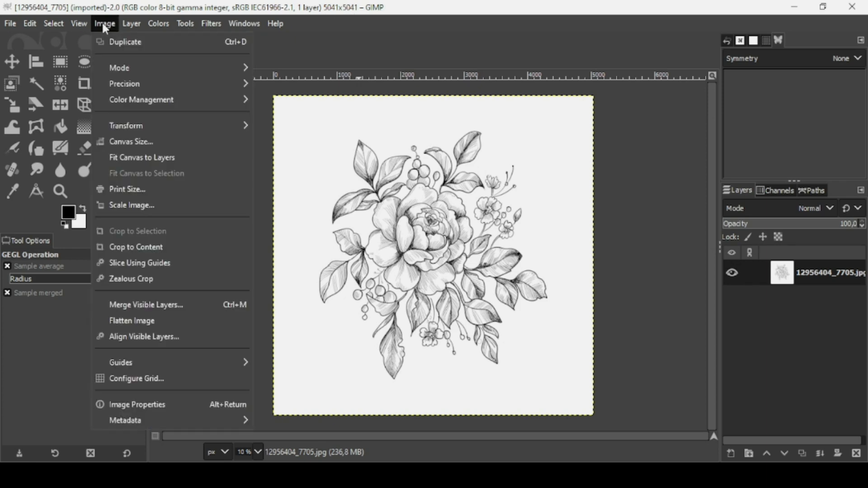
click(125, 207)
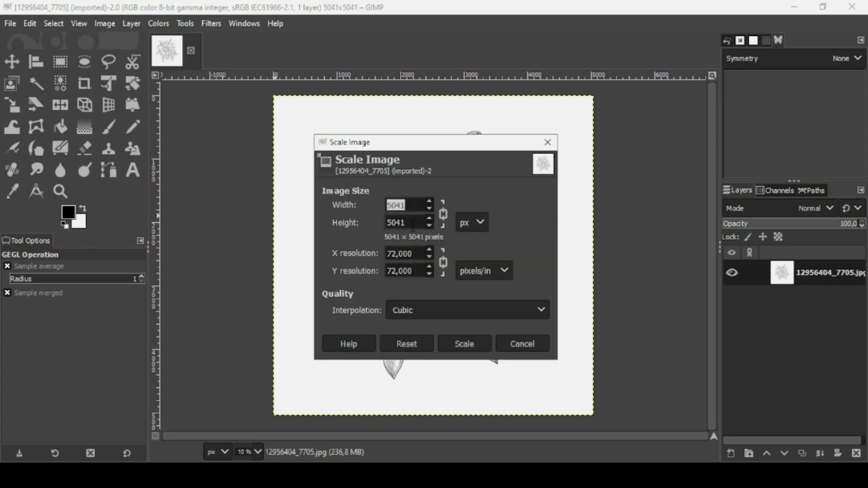
click(416, 207)
text(/3)
key(Return)
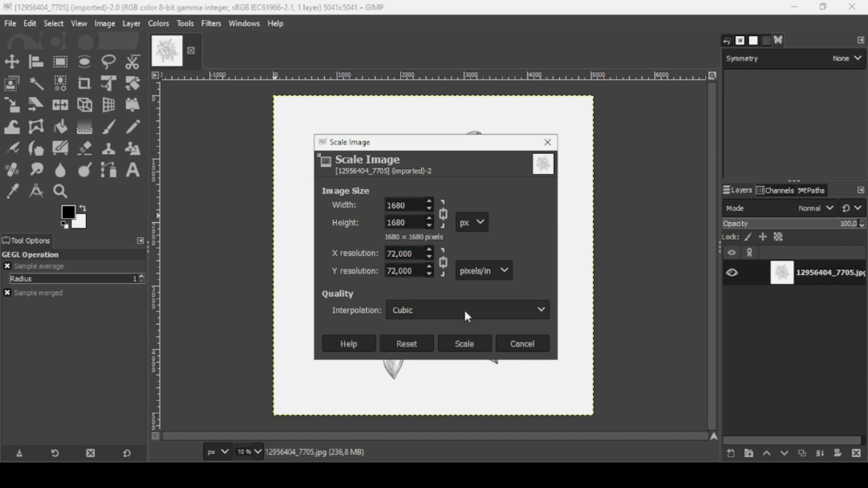
click(465, 343)
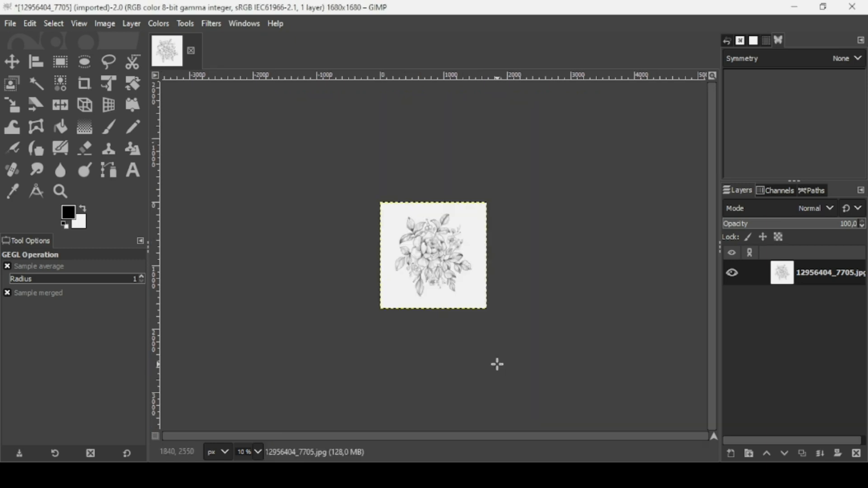
Step: Duplicate the flower drawing layer and hide the original layer beneath the copy
scroll(497, 365, up, 4)
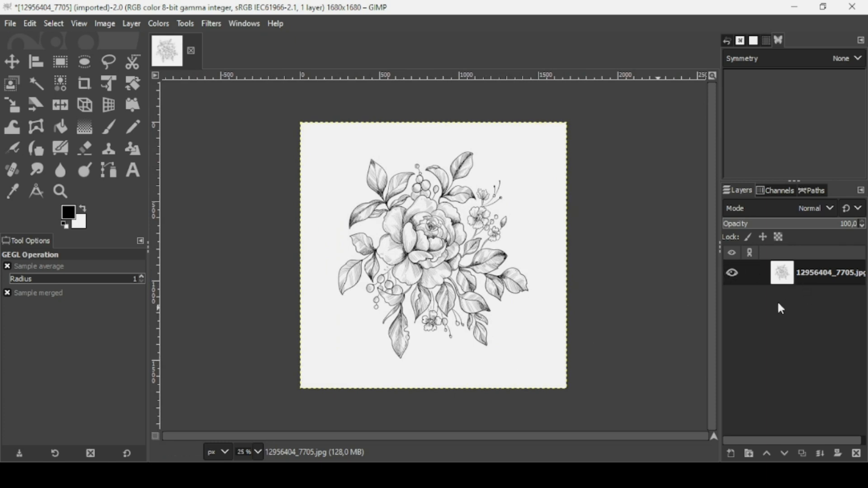
click(803, 454)
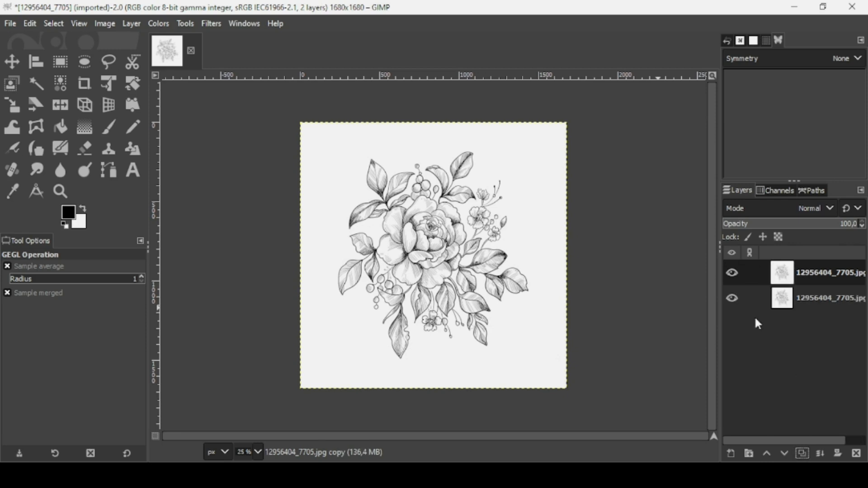
click(729, 297)
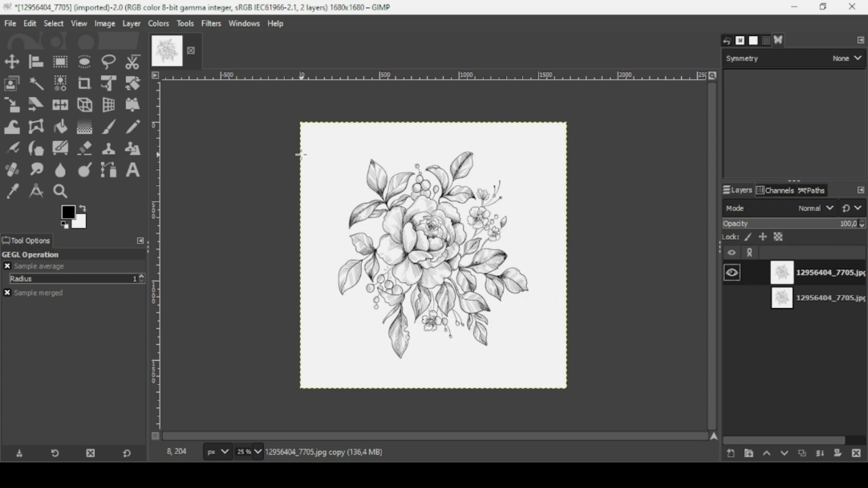
Step: Apply Color to Alpha to the duplicate layer with white (ffffff) to make its background transparent
click(131, 24)
mouse_move(170, 178)
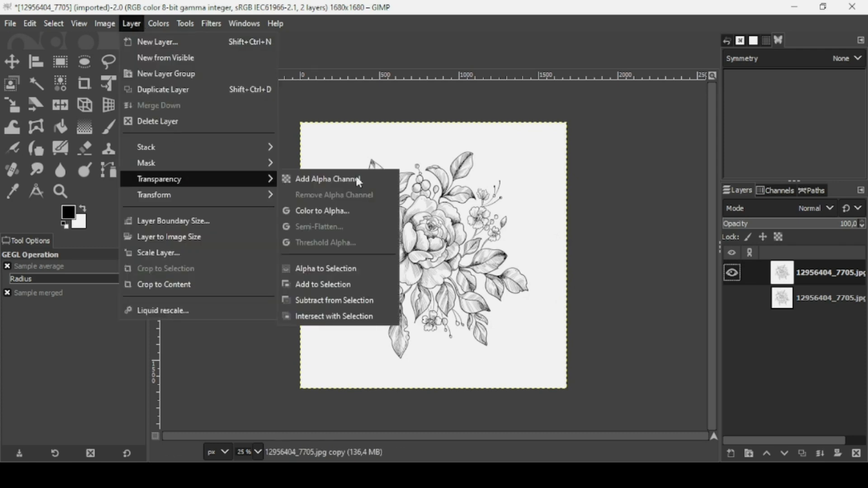
click(340, 210)
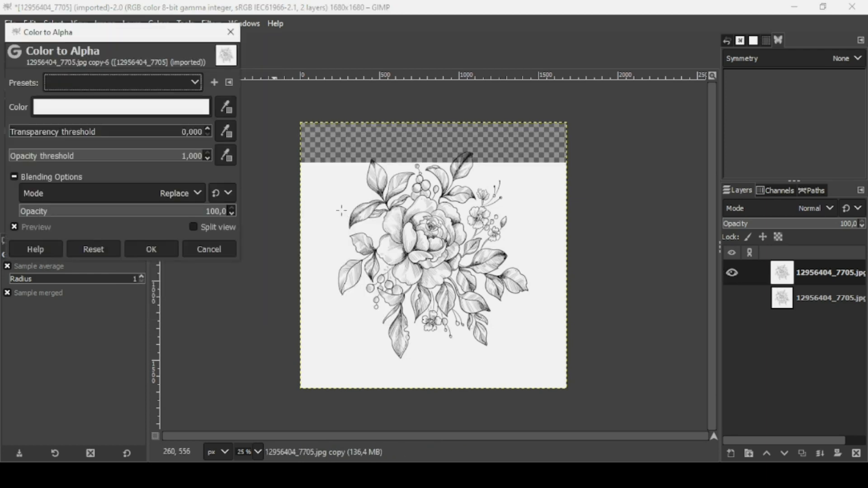
click(82, 111)
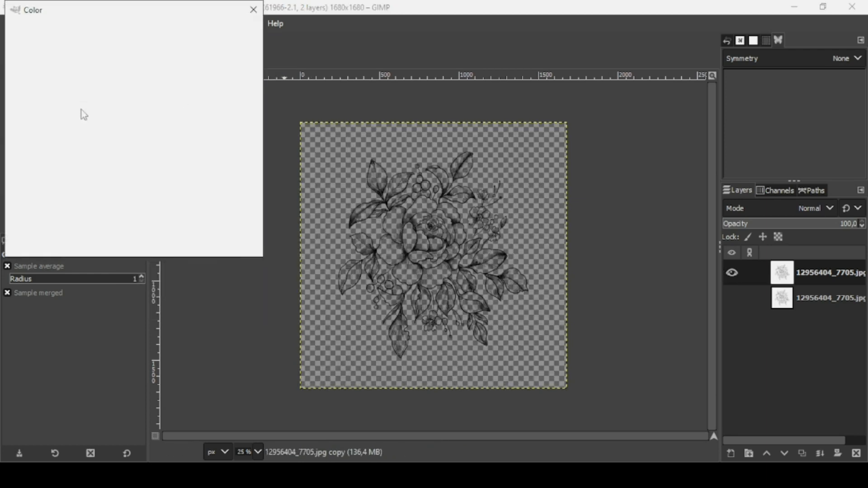
drag(68, 107, 15, 43)
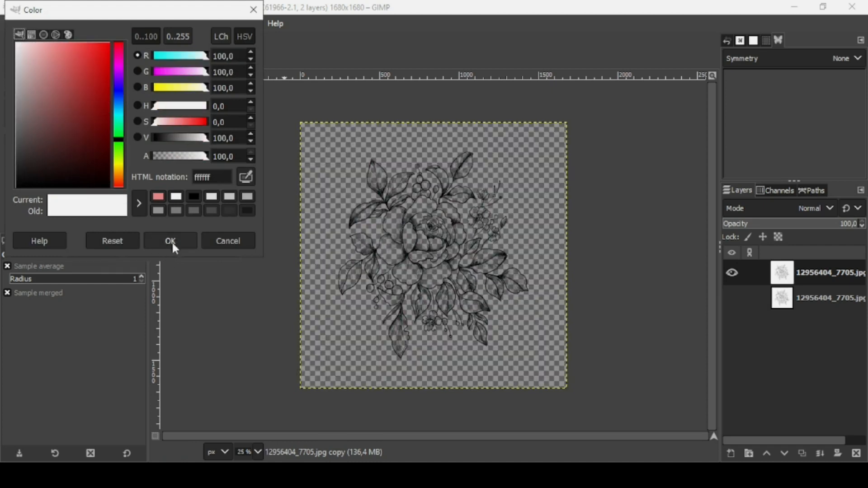
click(171, 241)
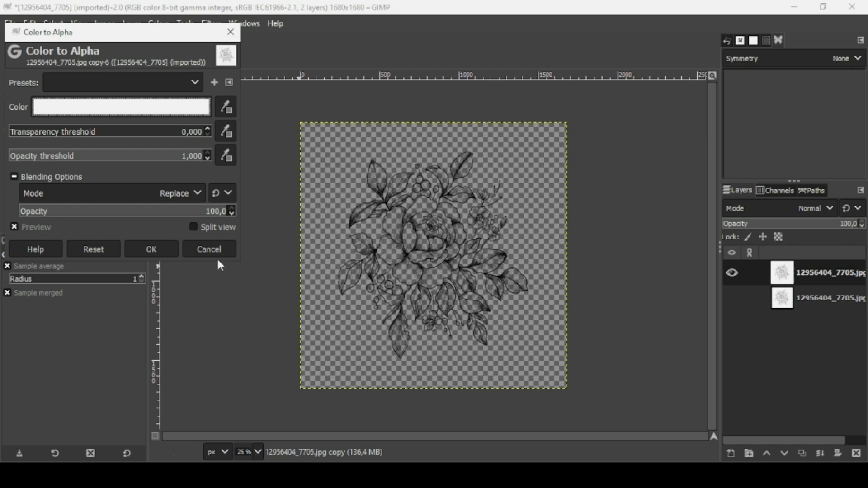
click(167, 246)
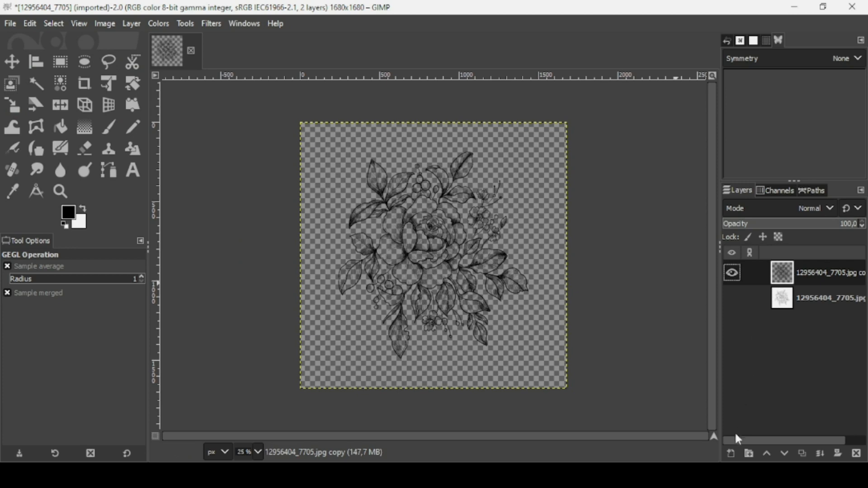
Step: Add a new 1680 × 1680 px transparent layer and place it directly below the line-art copy
click(730, 453)
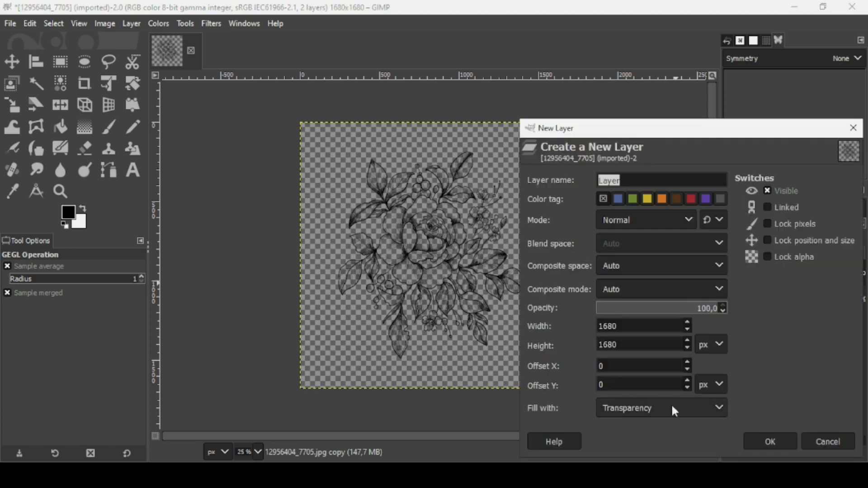
click(764, 441)
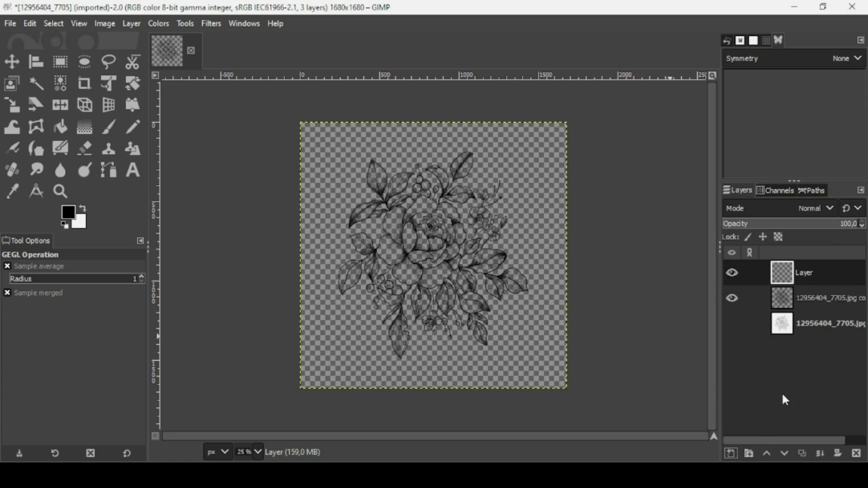
click(786, 456)
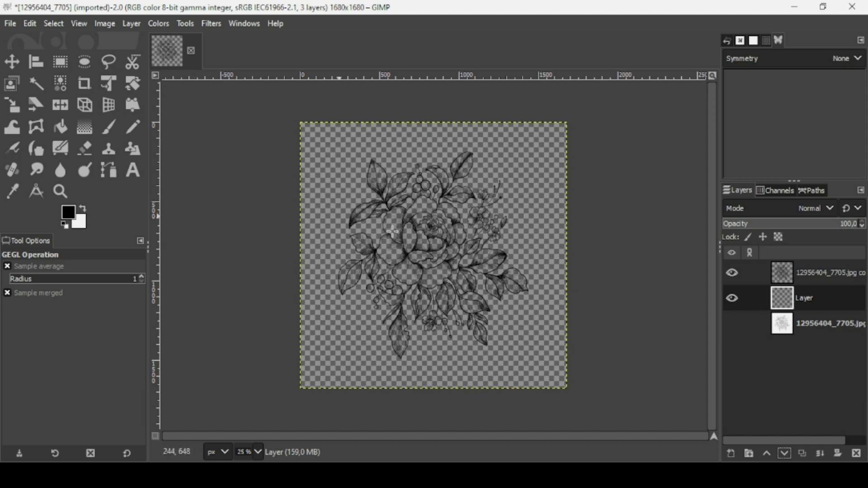
Step: Set the foreground color to pink f08f8f and fill the new layer with it
click(71, 214)
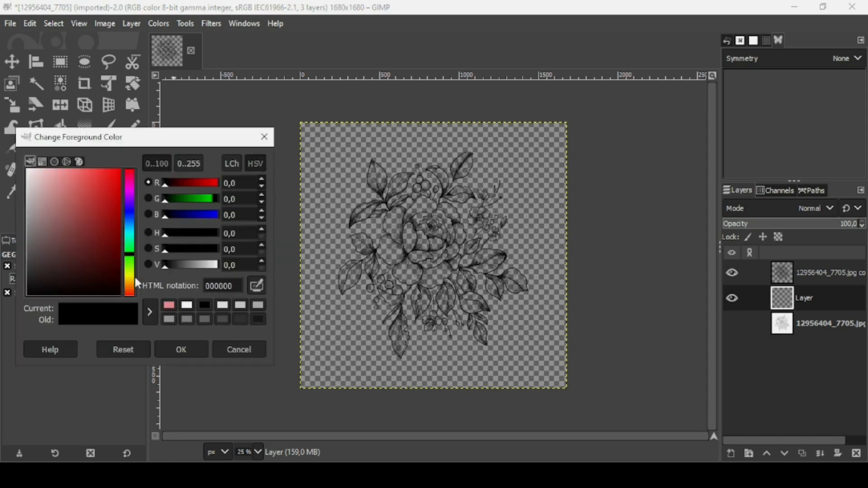
click(170, 307)
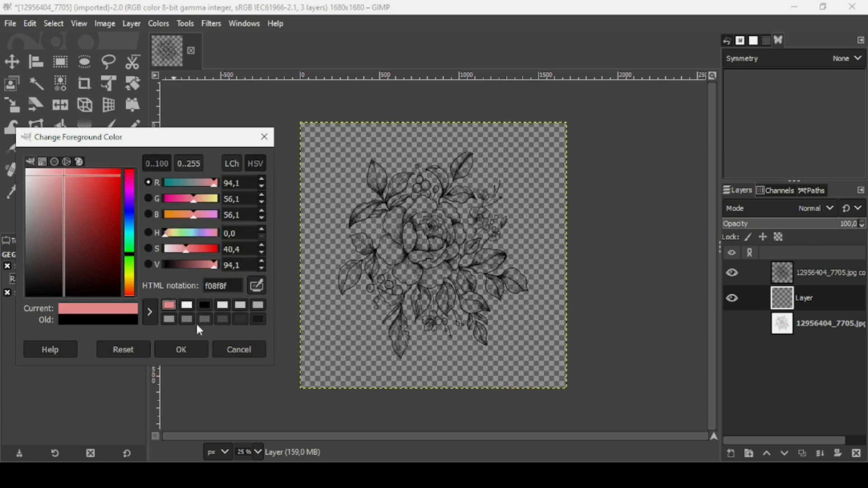
click(188, 353)
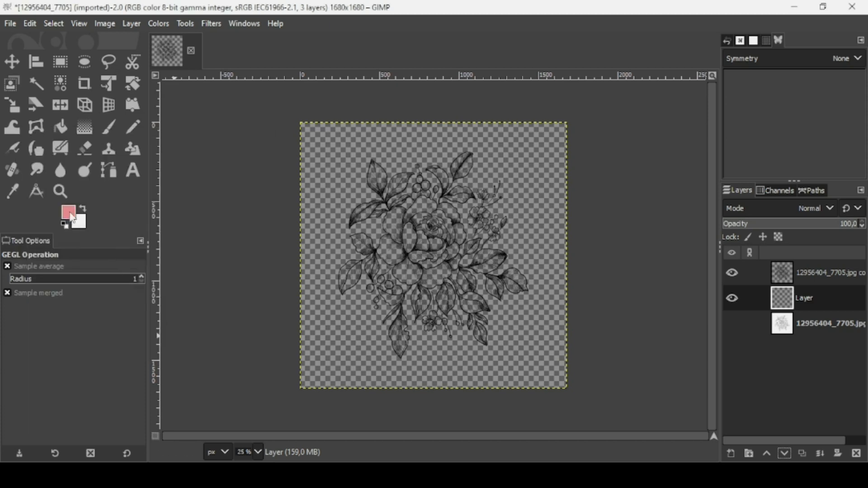
drag(59, 214, 498, 252)
Step: Move the original drawing layer to the top of the stack and toggle its visibility to compare it with the transparent line art
click(746, 273)
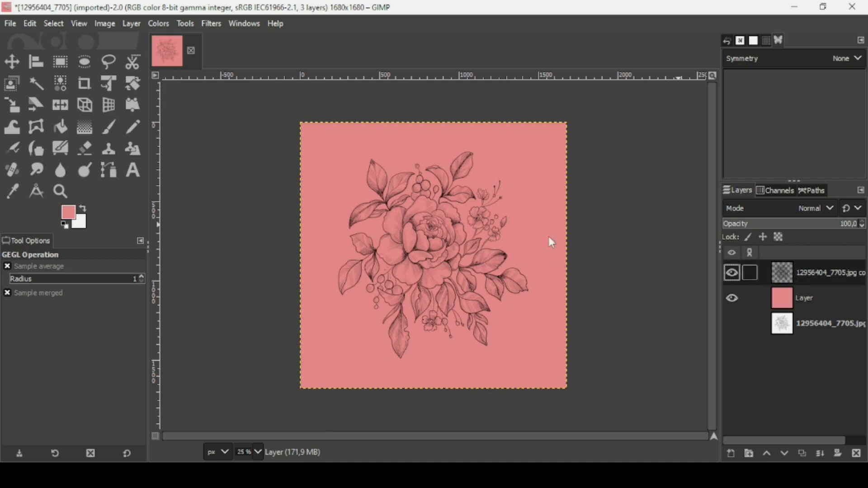
scroll(446, 230, up, 1)
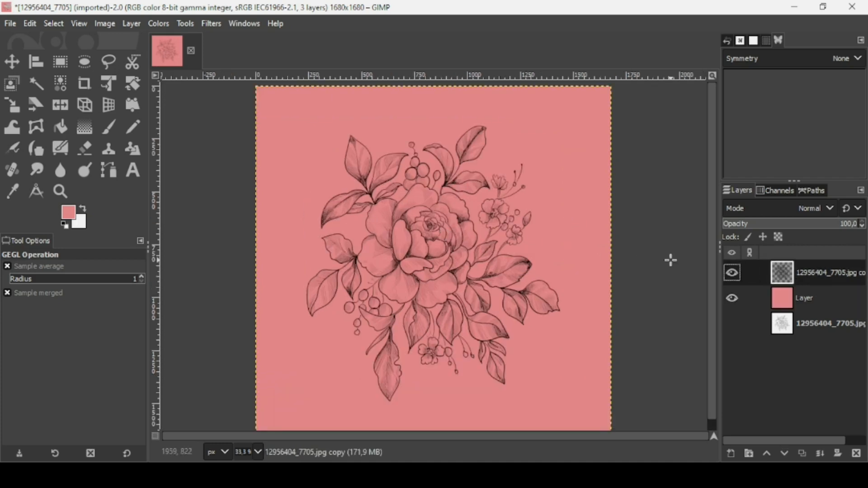
drag(796, 337, 752, 273)
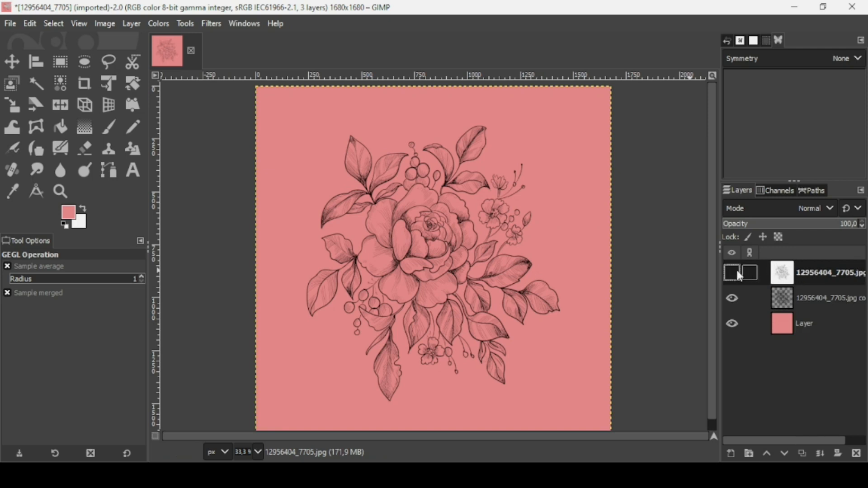
click(733, 271)
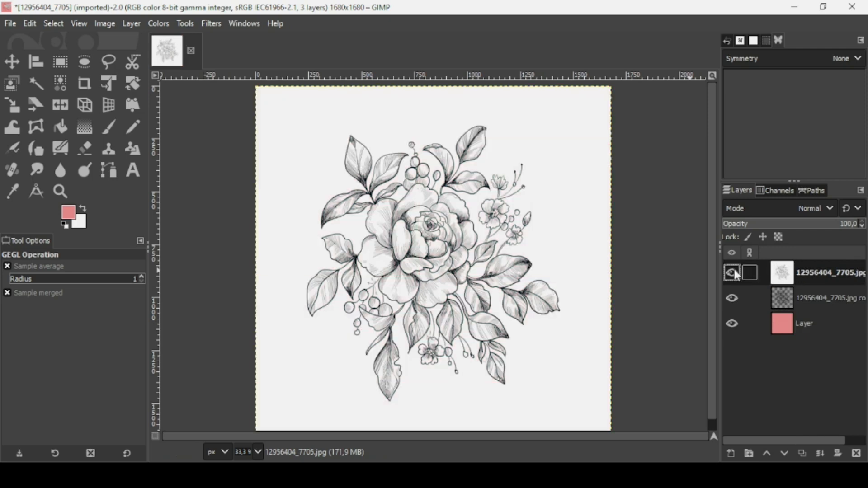
click(733, 270)
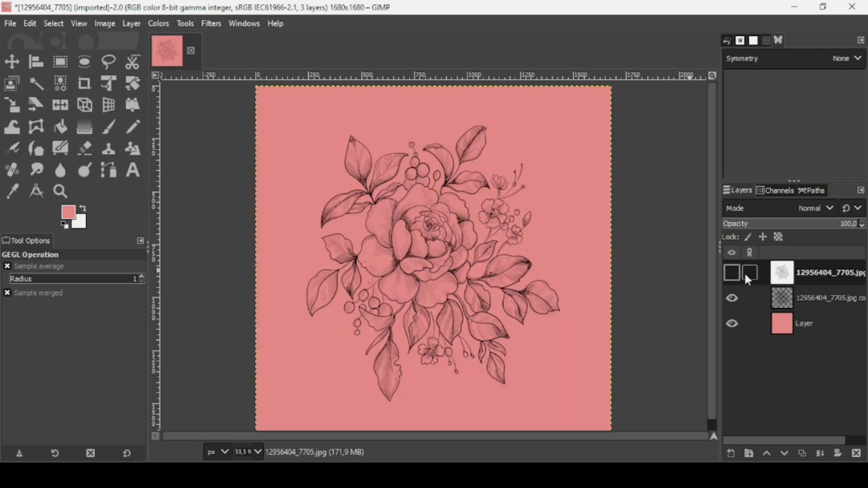
click(732, 270)
click(731, 270)
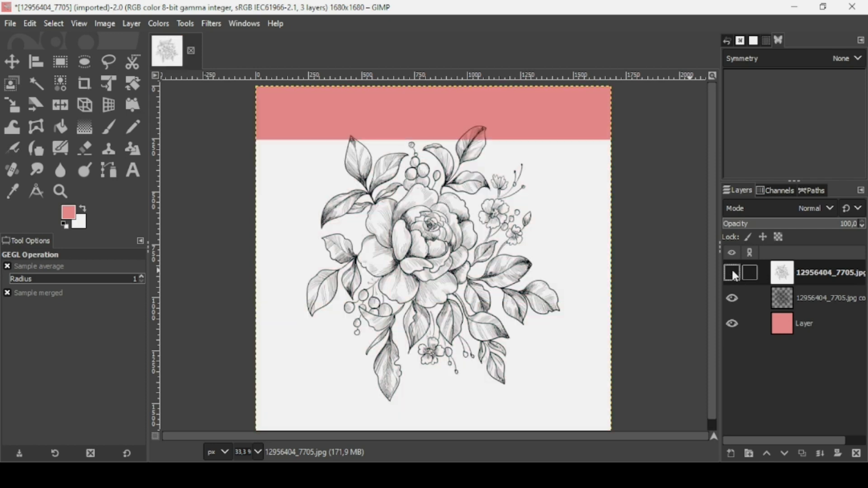
Step: Duplicate the transparent line-art layer twice to darken its lines
click(780, 299)
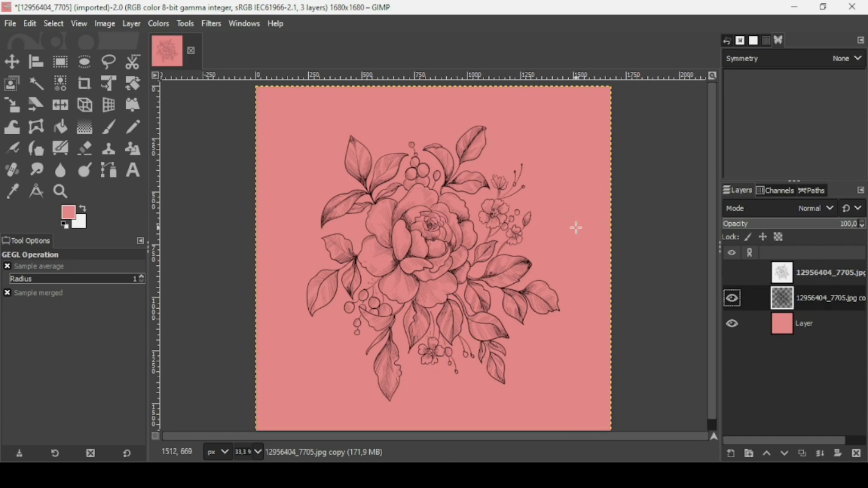
click(803, 453)
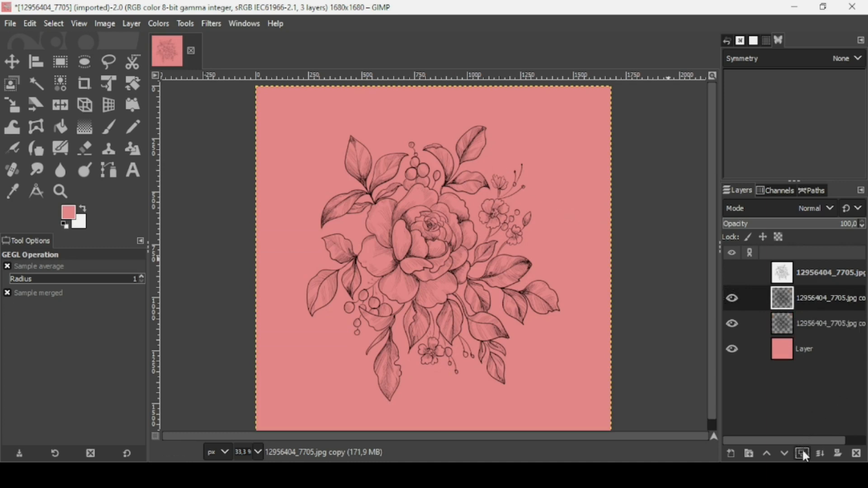
click(803, 453)
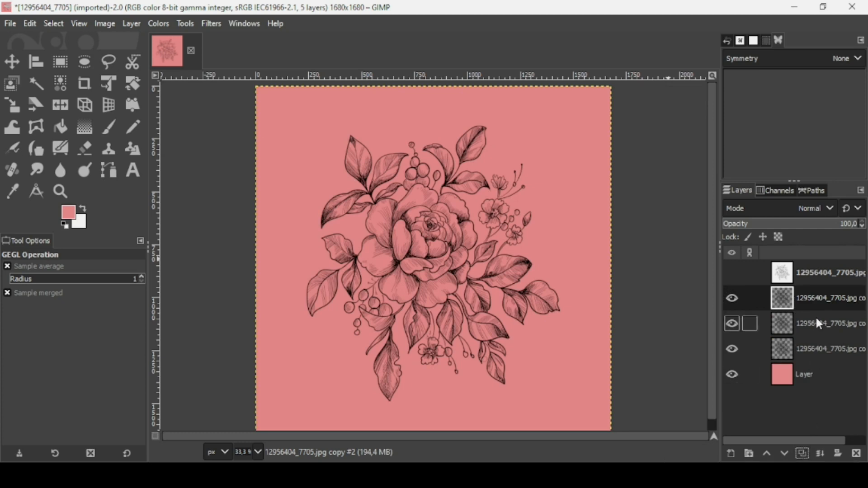
Step: Lower the uppermost line-art copy's opacity and merge both copies down into a single line-art layer
click(765, 226)
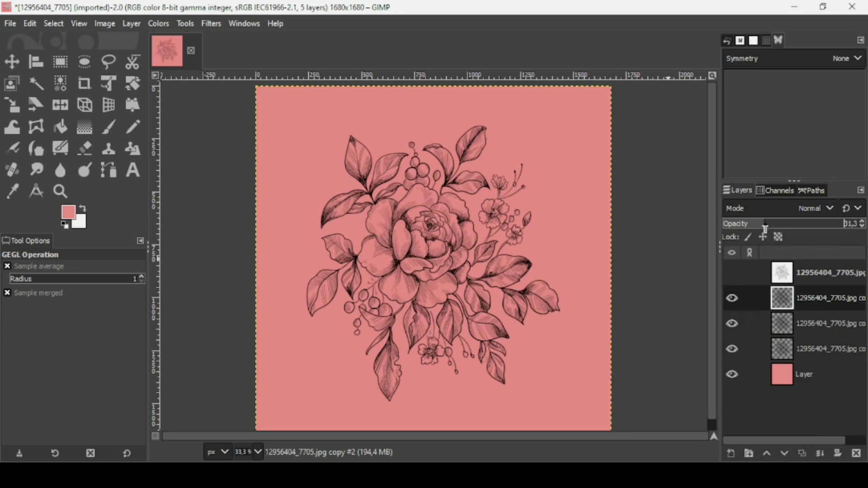
drag(765, 229, 740, 228)
click(819, 448)
click(818, 449)
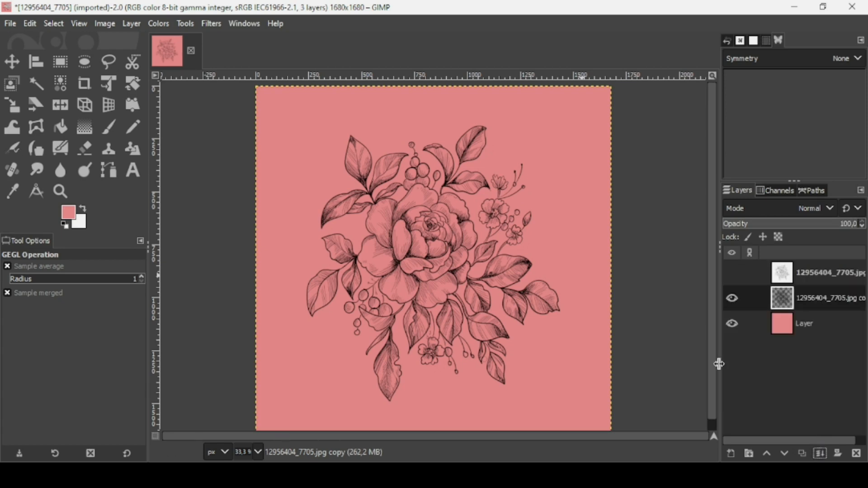
Step: Hide the pink fill layer, select the merged line-art layer and toggle its visibility to check it
key(m)
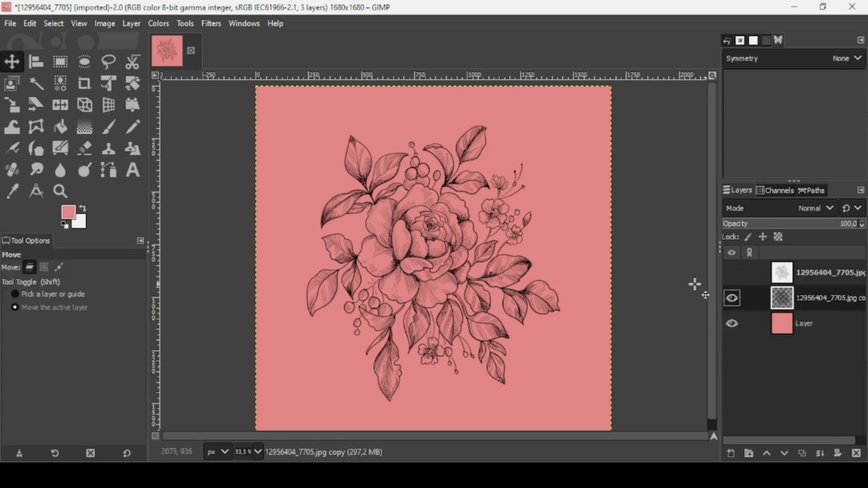
click(741, 320)
click(735, 322)
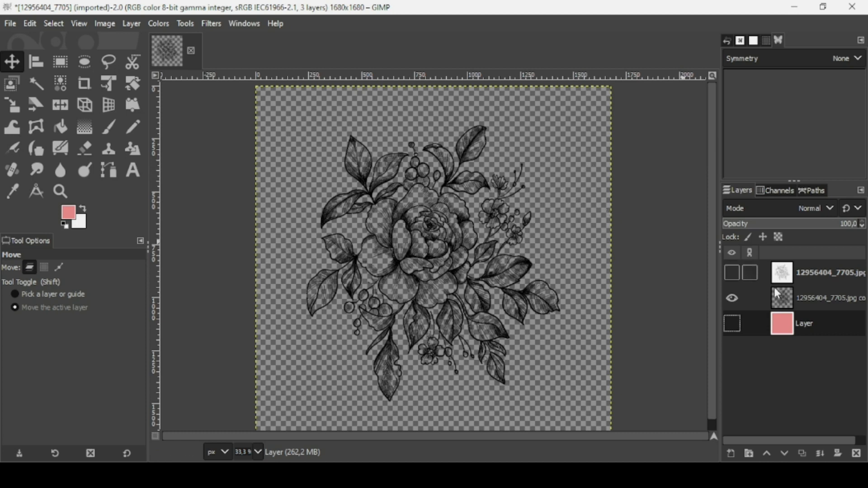
click(791, 305)
click(731, 298)
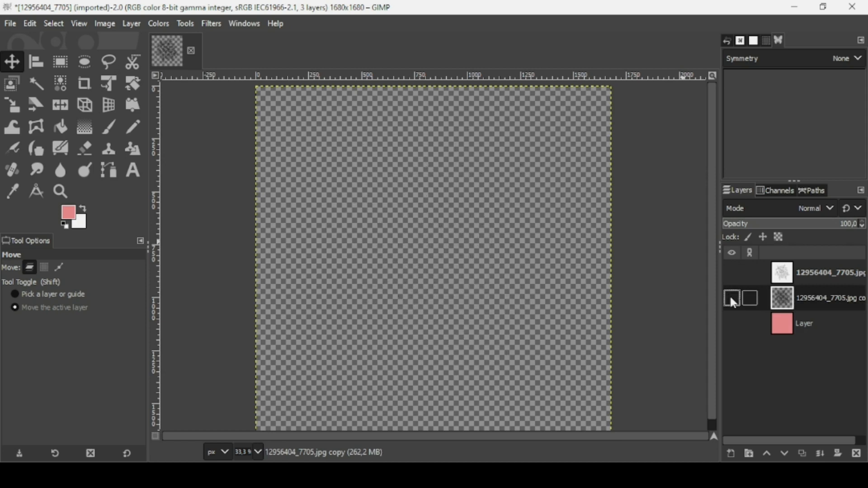
click(732, 299)
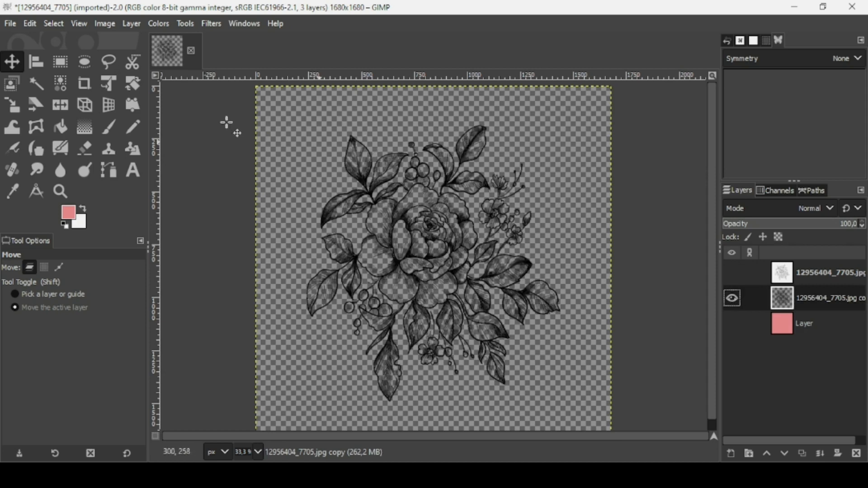
Step: Start exporting the image and change the export file name to 12956404_7705.png
click(13, 23)
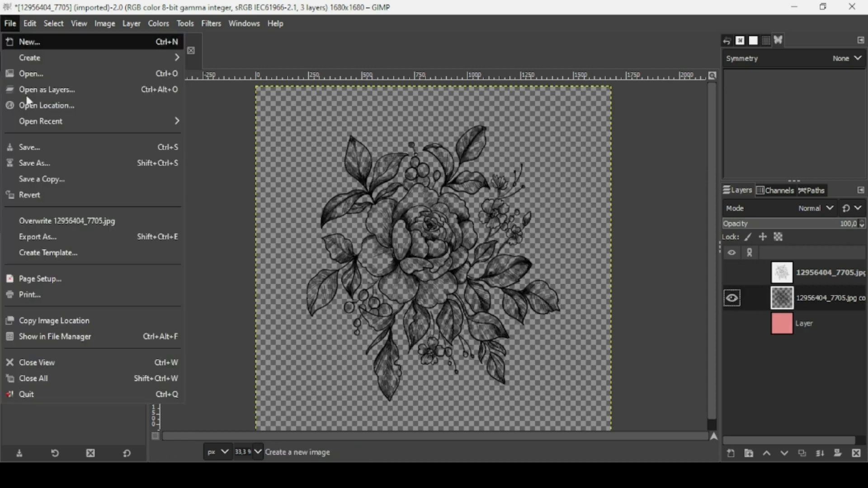
click(53, 238)
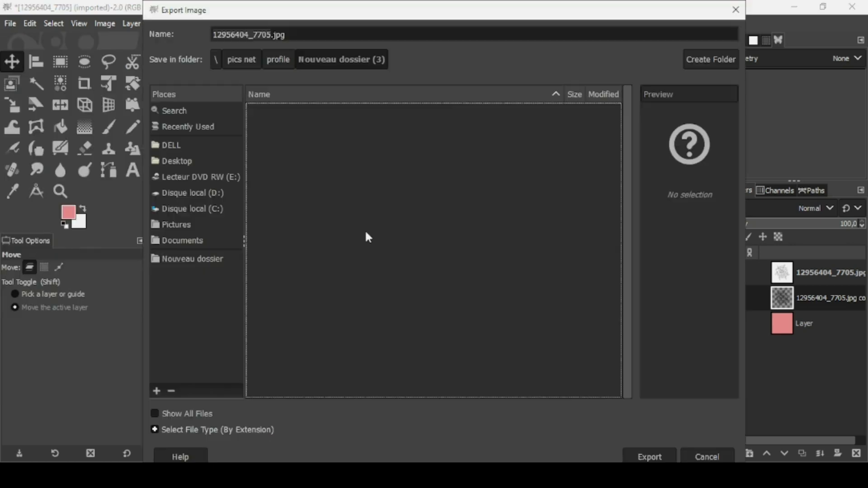
click(332, 34)
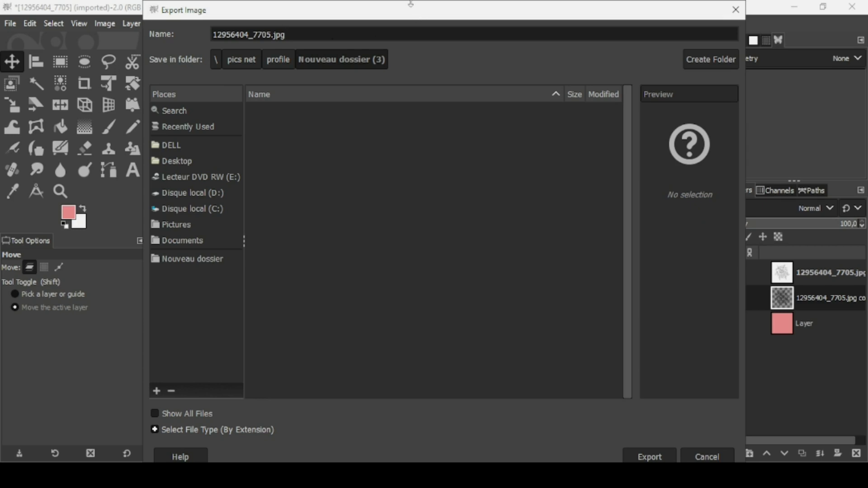
drag(410, 4, 394, 22)
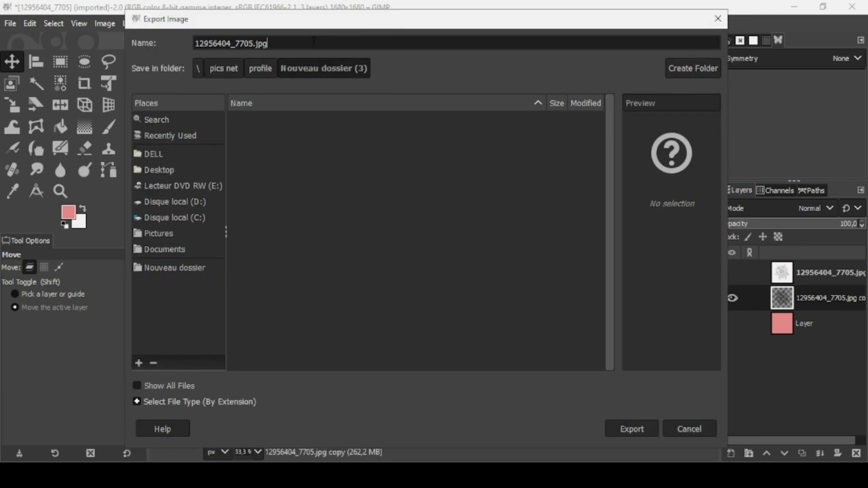
key(BackSpace)
key(BackSpace)
key(BackSpace)
text(png)
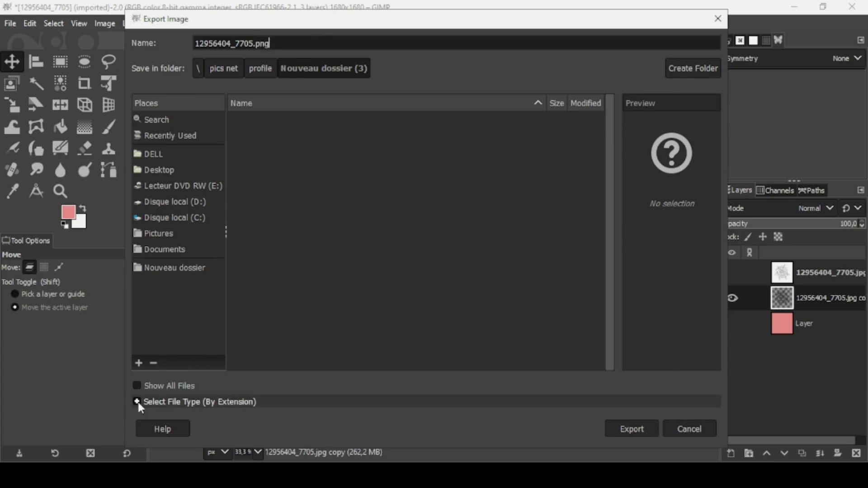
Step: Select PNG image as the file type and export the line art with the default PNG options
click(138, 401)
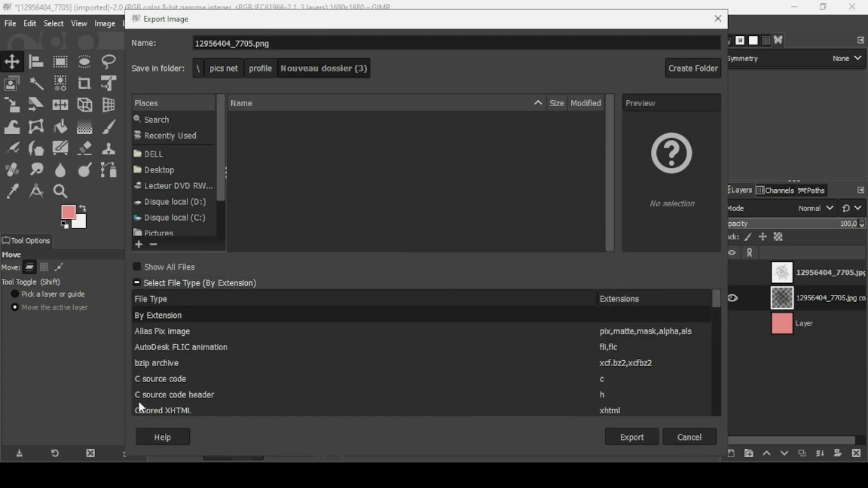
mouse_move(716, 296)
mouse_down()
mouse_move(704, 361)
mouse_move(715, 363)
mouse_up()
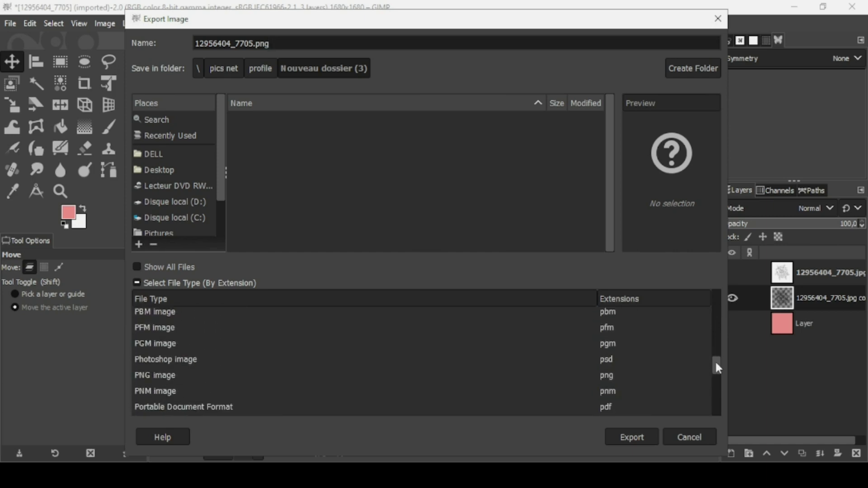
click(590, 378)
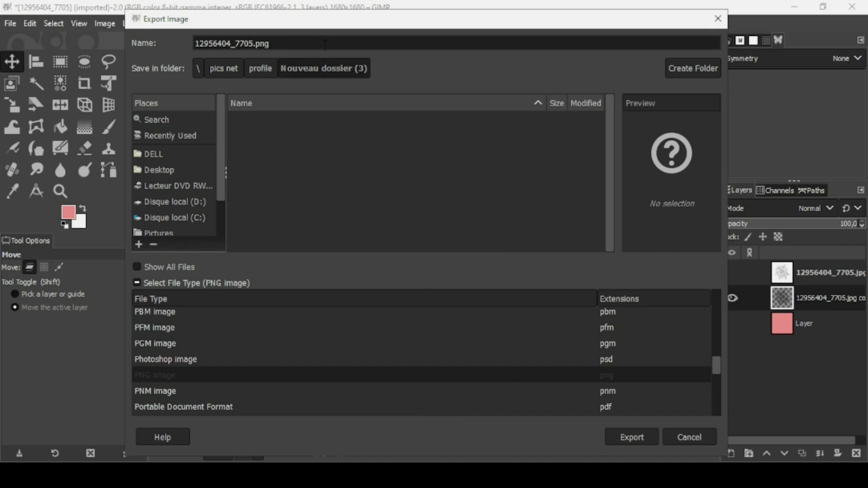
click(633, 437)
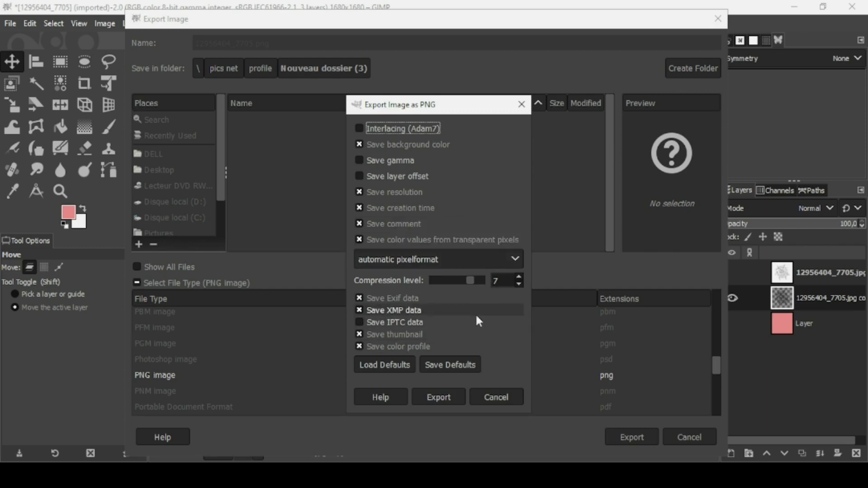
click(451, 399)
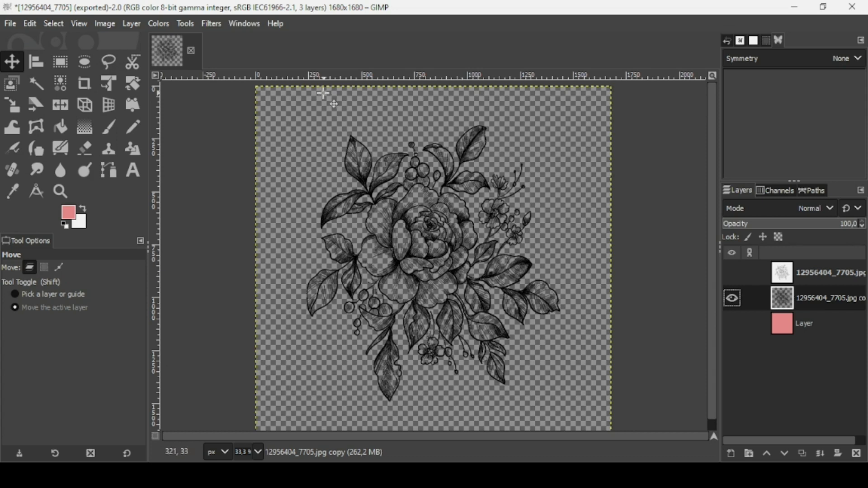
Step: Close the image, discarding its changes, and open the exported 12956404_7705.png from its folder in GIMP, converting it to the built-in sRGB profile
click(191, 50)
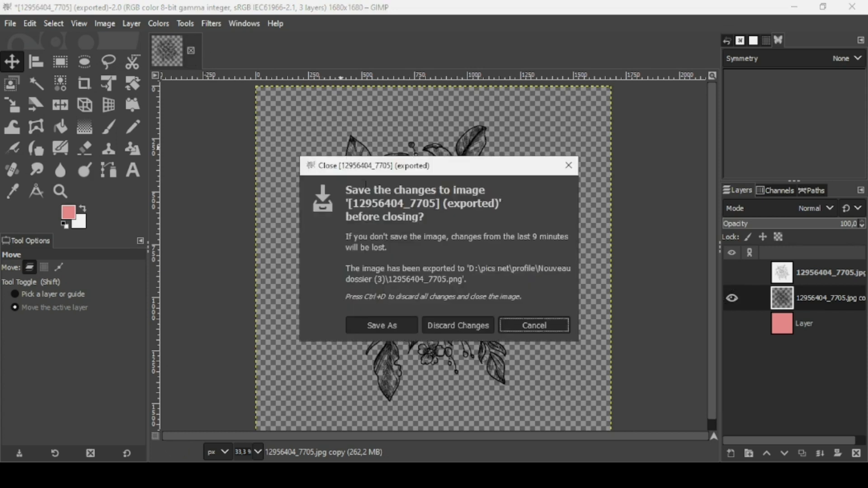
click(466, 327)
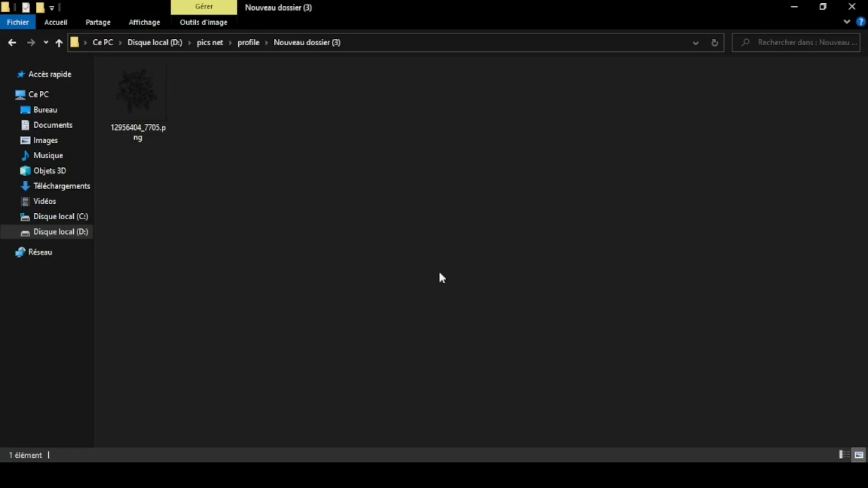
click(169, 124)
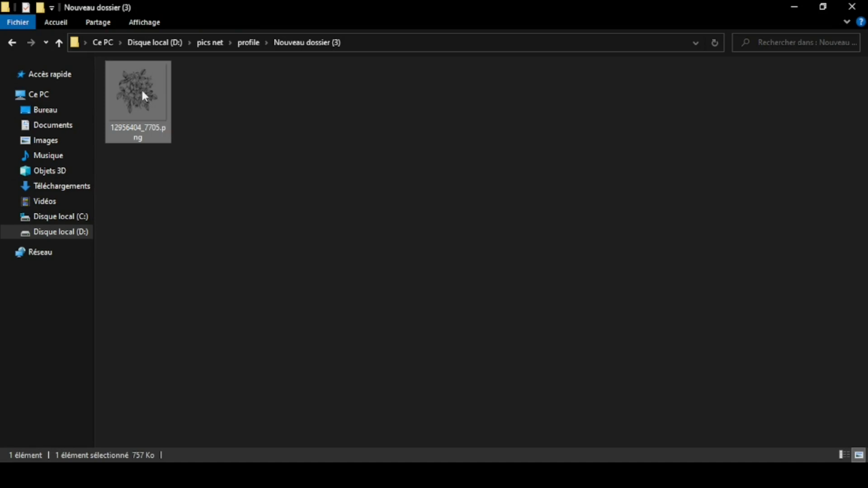
drag(130, 93, 367, 229)
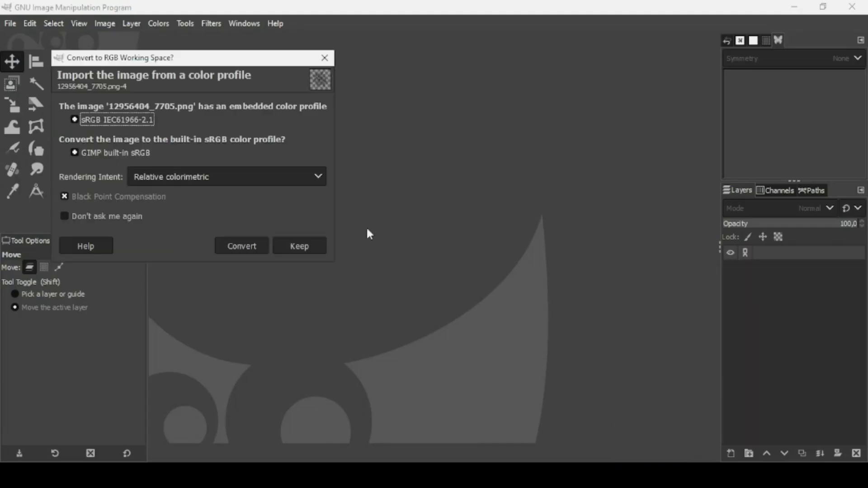
click(259, 246)
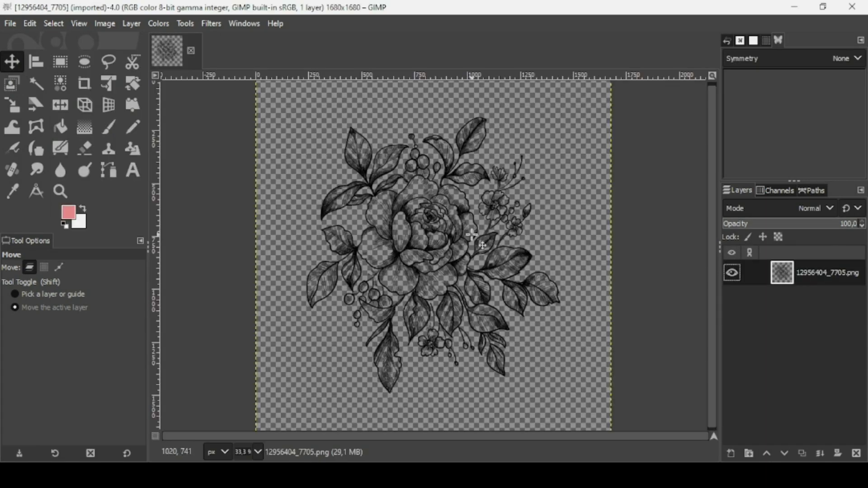
Step: Add a new transparent 1680 x 1680 px layer and move it below the line-art layer
scroll(471, 235, down, 1)
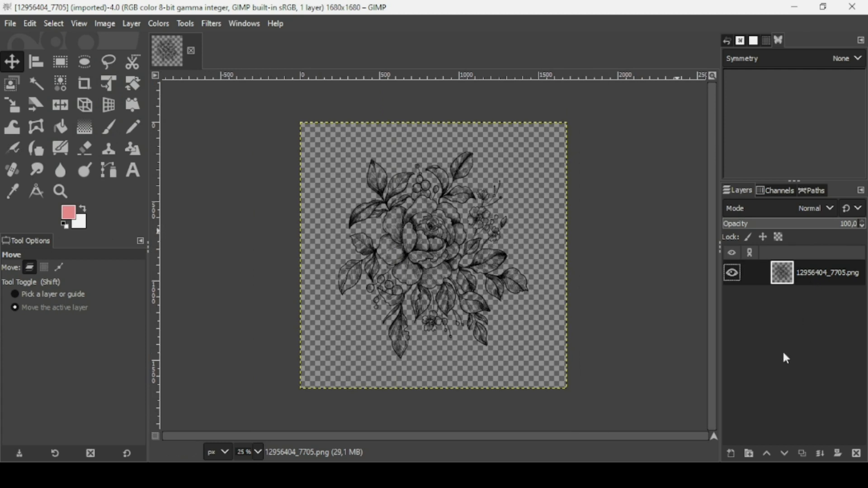
click(732, 453)
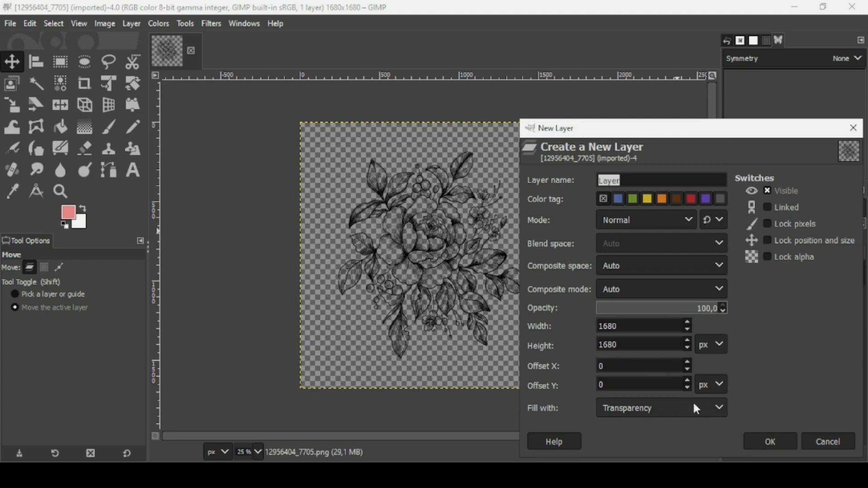
click(788, 447)
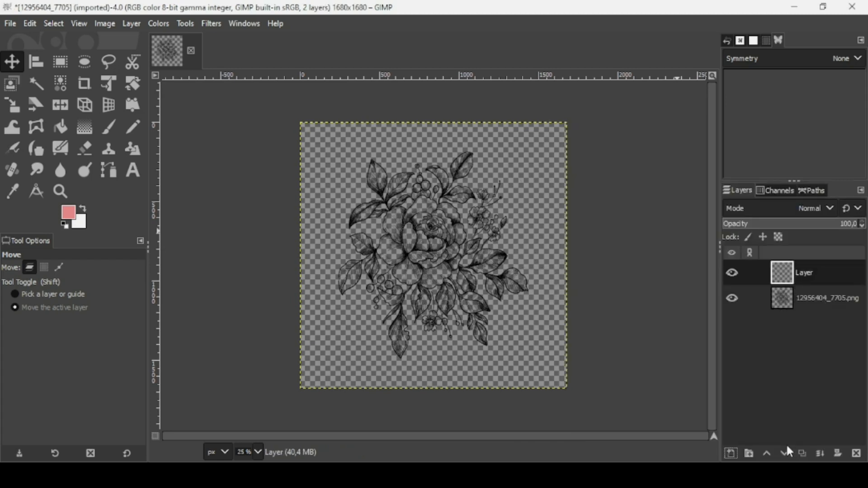
click(784, 453)
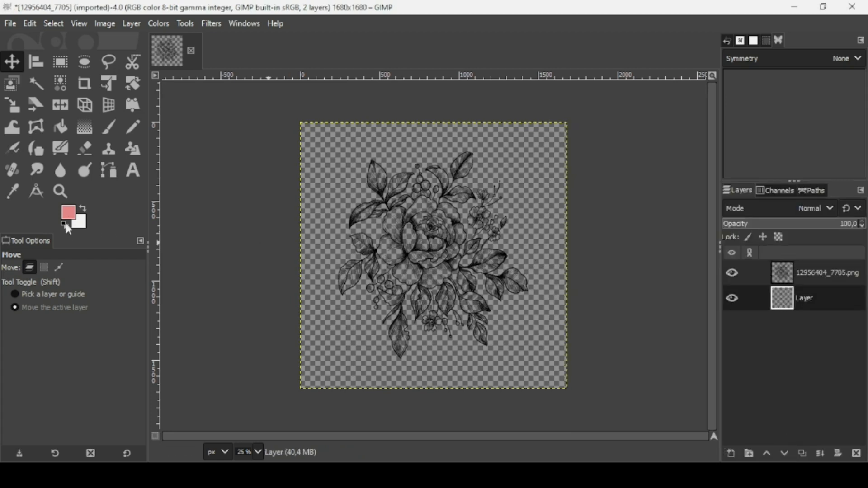
Step: Set the foreground colour to blue 175ae4 and fill the new bottom layer with it
click(70, 220)
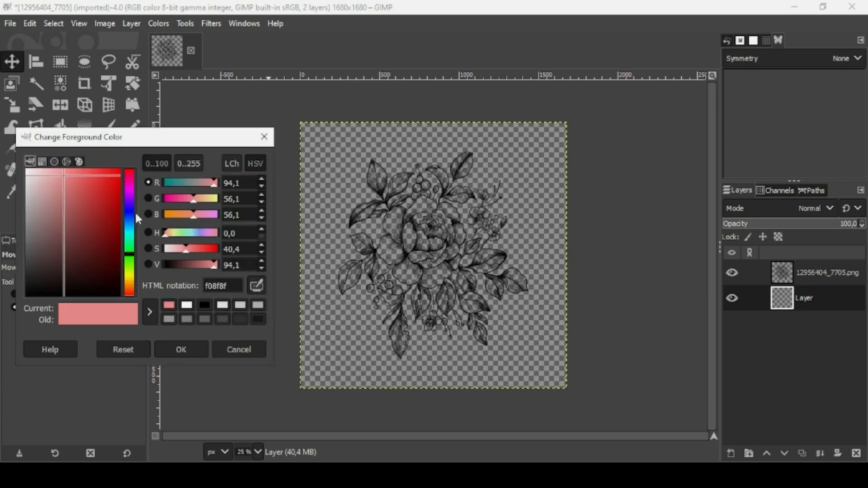
click(129, 223)
drag(78, 189, 112, 183)
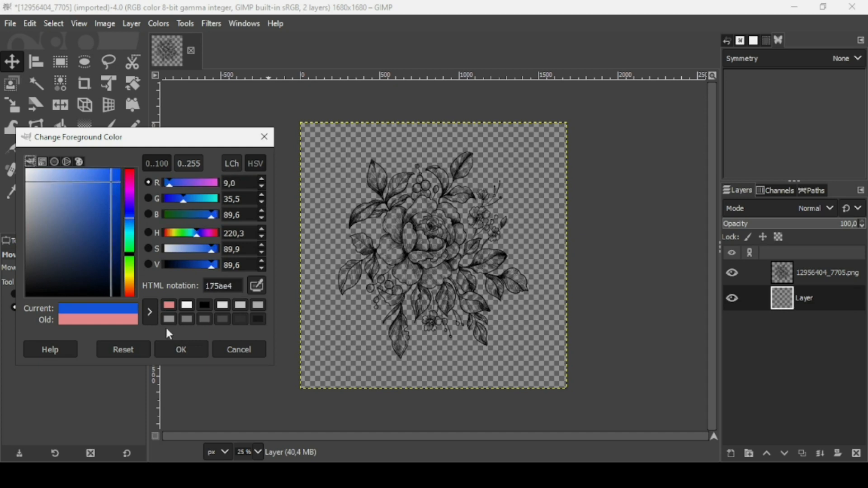
click(177, 355)
drag(77, 218, 515, 322)
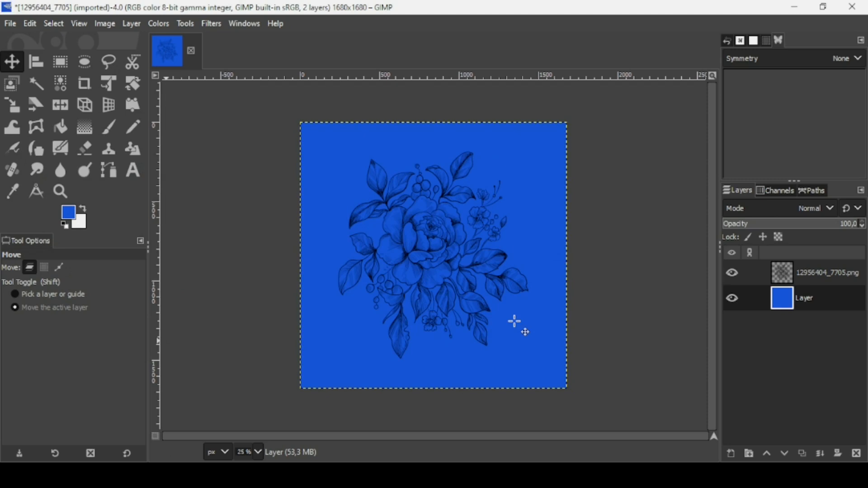
Step: Duplicate the 12956404_7705.png line-art layer twice above the blue background
click(779, 269)
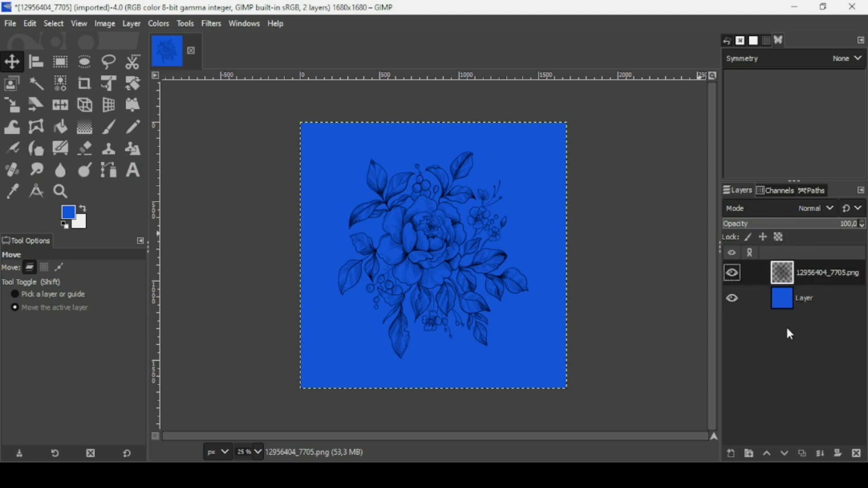
click(806, 458)
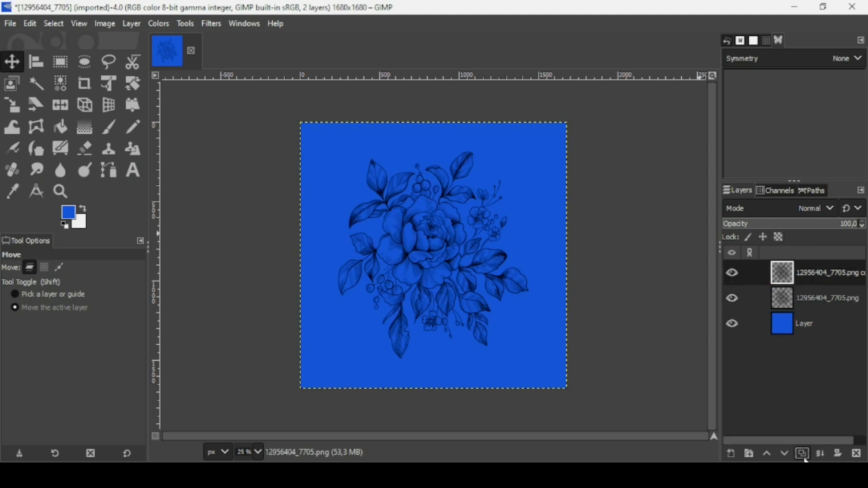
click(804, 456)
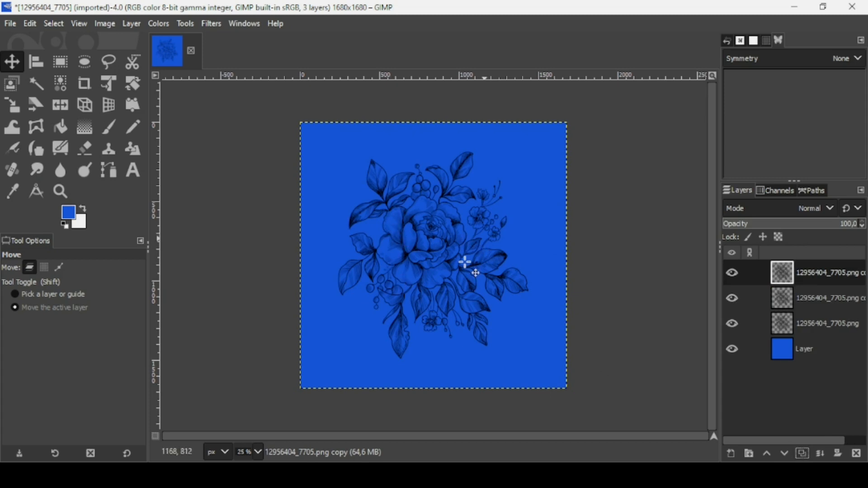